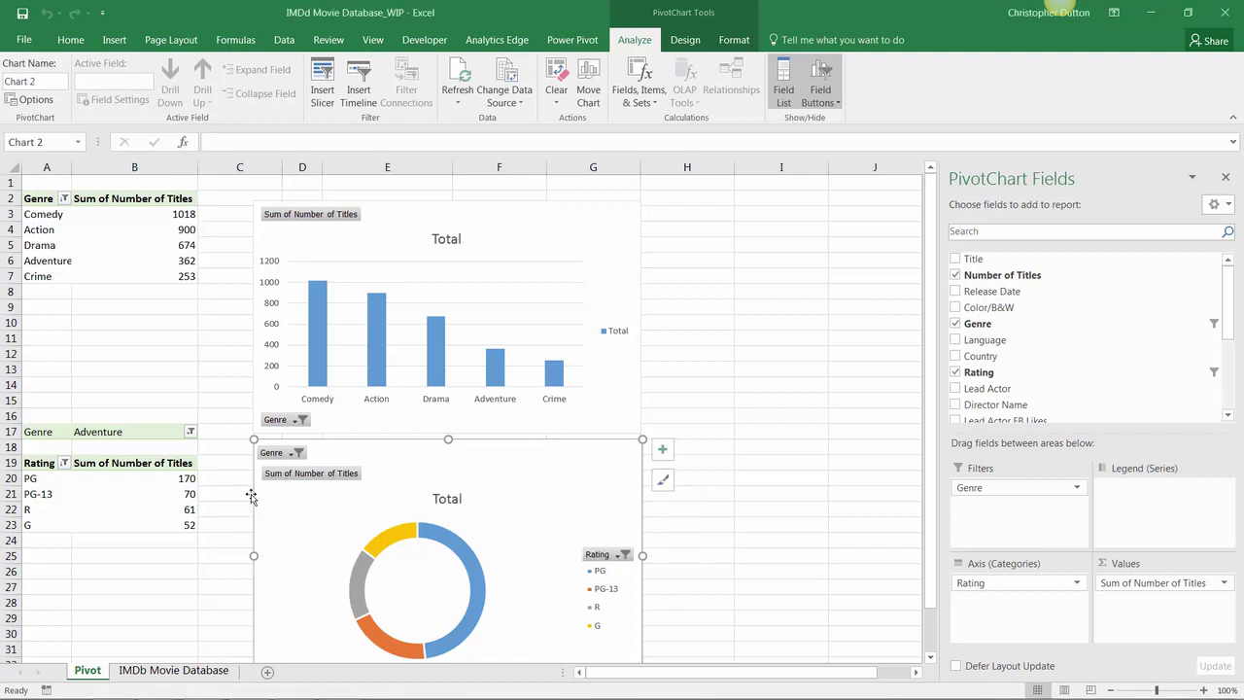
- Copy the entire Adventure rating pivot table and paste it at cell A34
{"action": "scroll", "coordinate": [256, 496], "scroll_direction": "down", "scroll_amount": 5}
{"action": "left_click", "coordinate": [140, 266]}
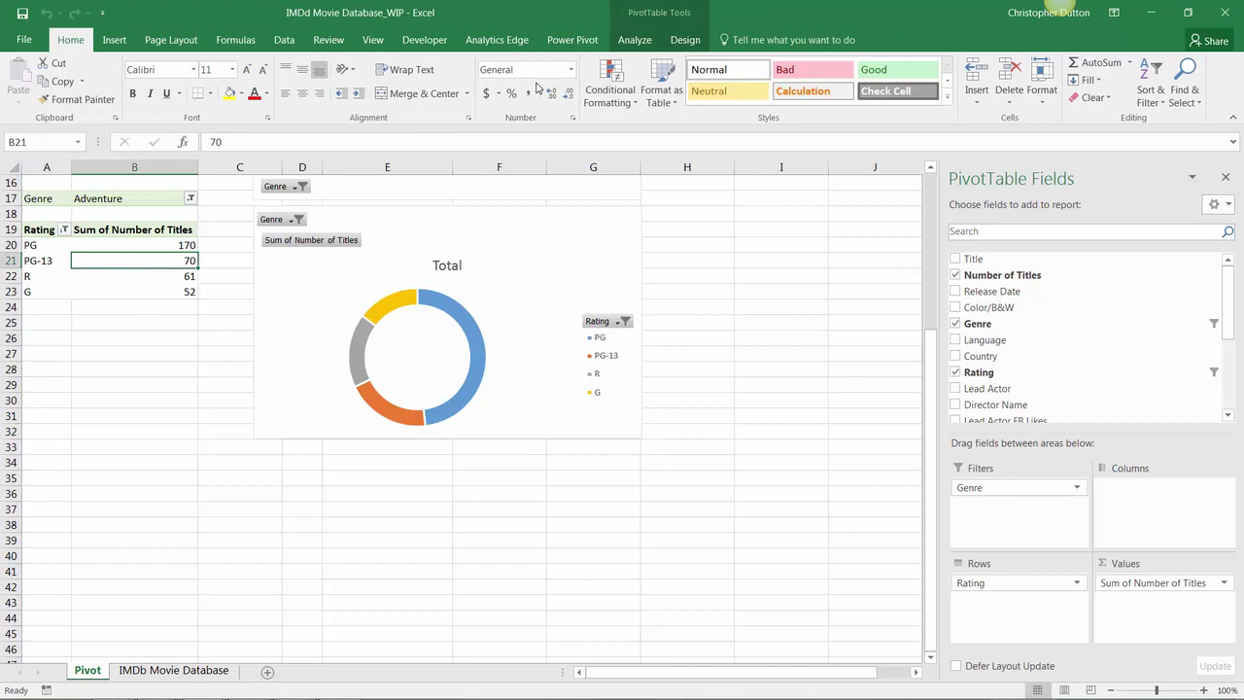
{"action": "left_click", "coordinate": [634, 40]}
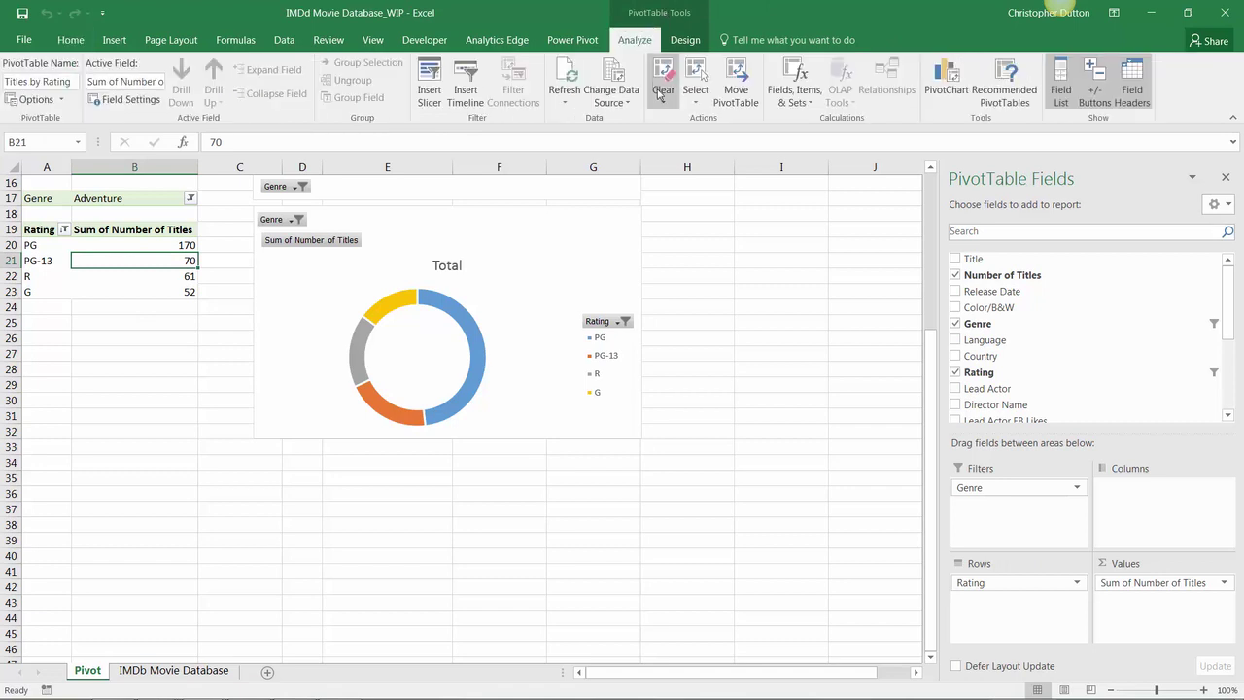
{"action": "left_click", "coordinate": [695, 92]}
{"action": "left_click", "coordinate": [729, 182]}
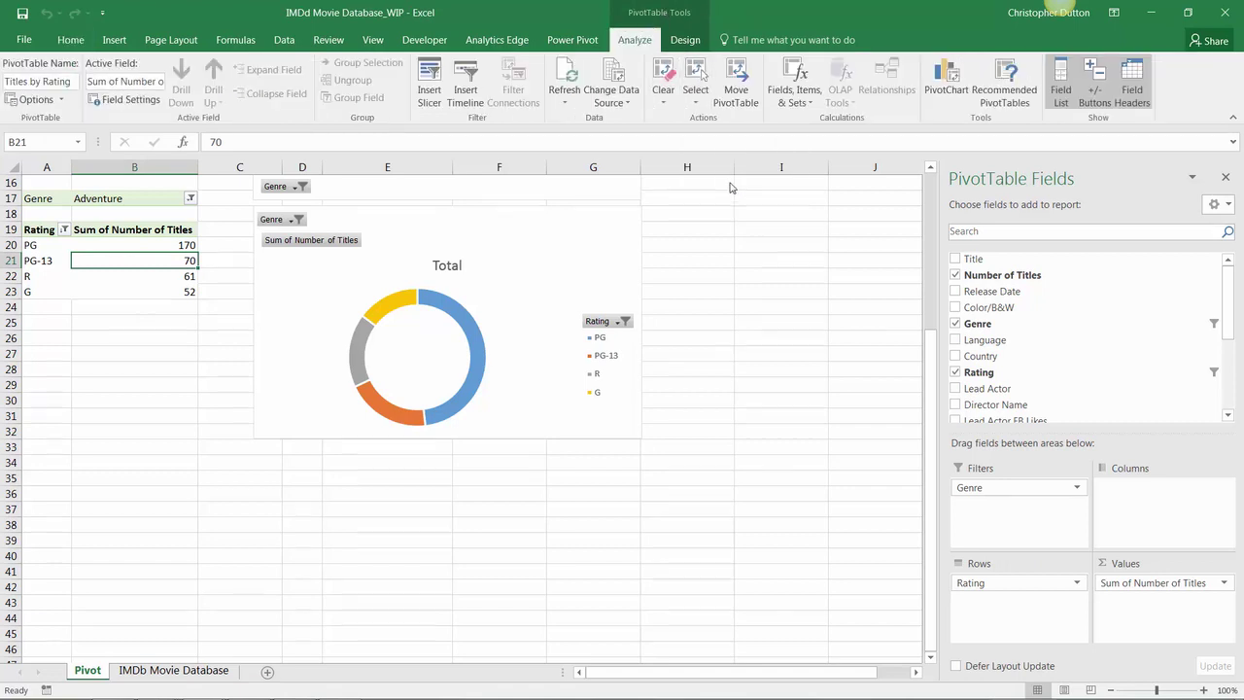
{"action": "key", "text": "ctrl+c"}
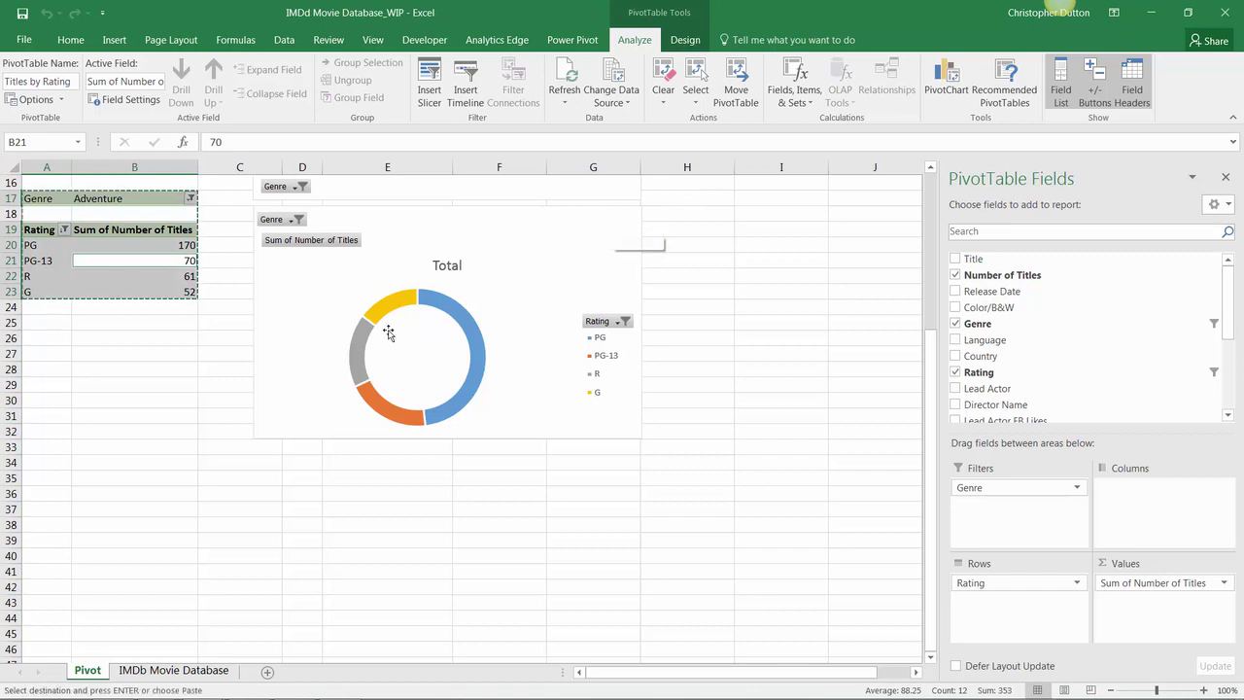
{"action": "left_click", "coordinate": [37, 462]}
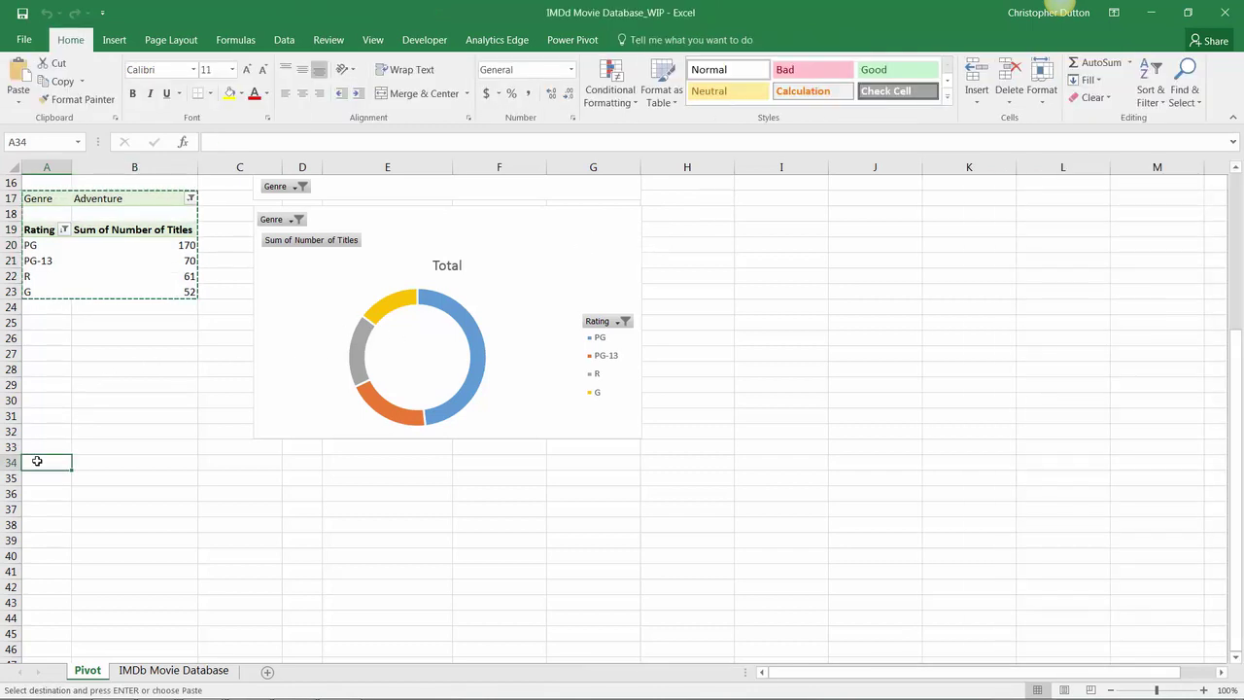
{"action": "key", "text": "ctrl+v"}
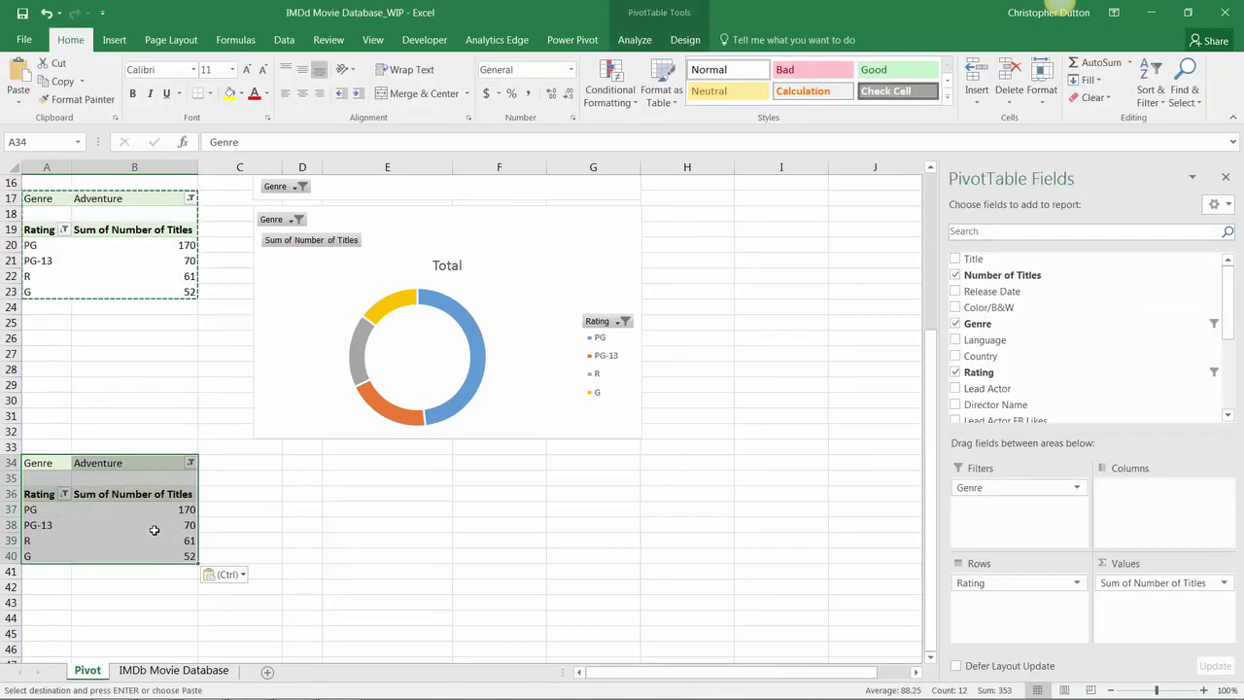
- Rename the copied pivot table, entering 'Titles by Genre ar' as its new name
{"action": "mouse_move", "coordinate": [154, 530]}
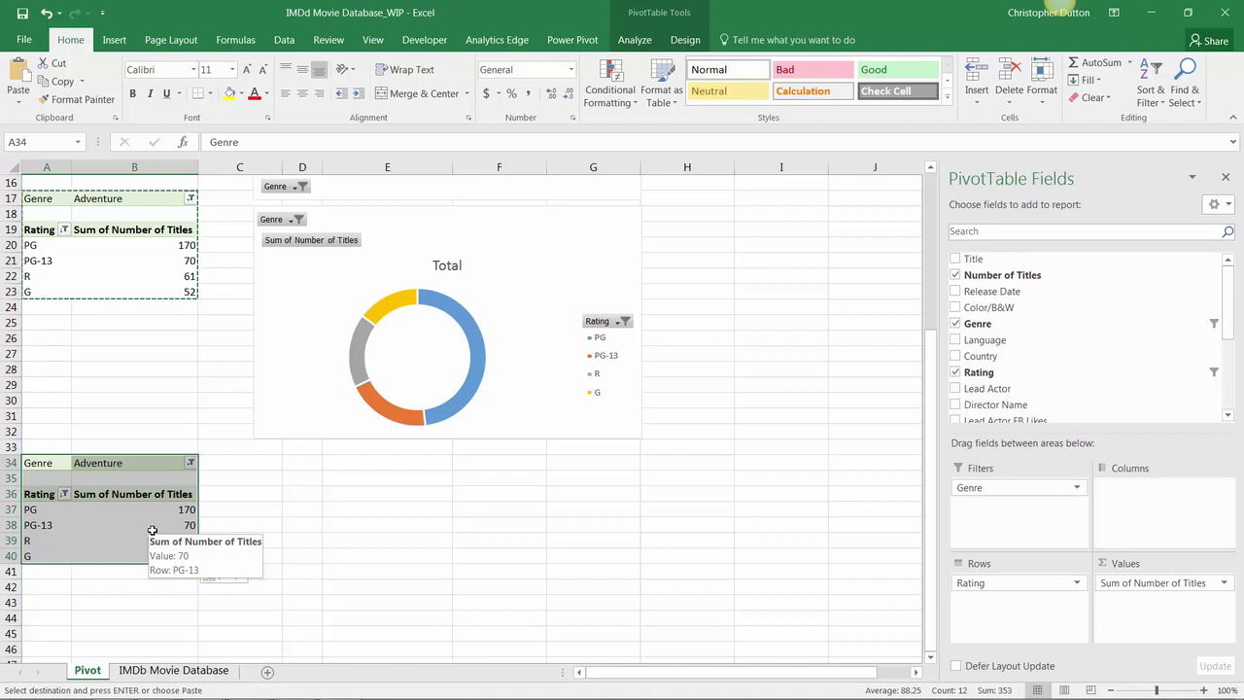
{"action": "left_click", "coordinate": [635, 40]}
{"action": "left_click", "coordinate": [76, 84]}
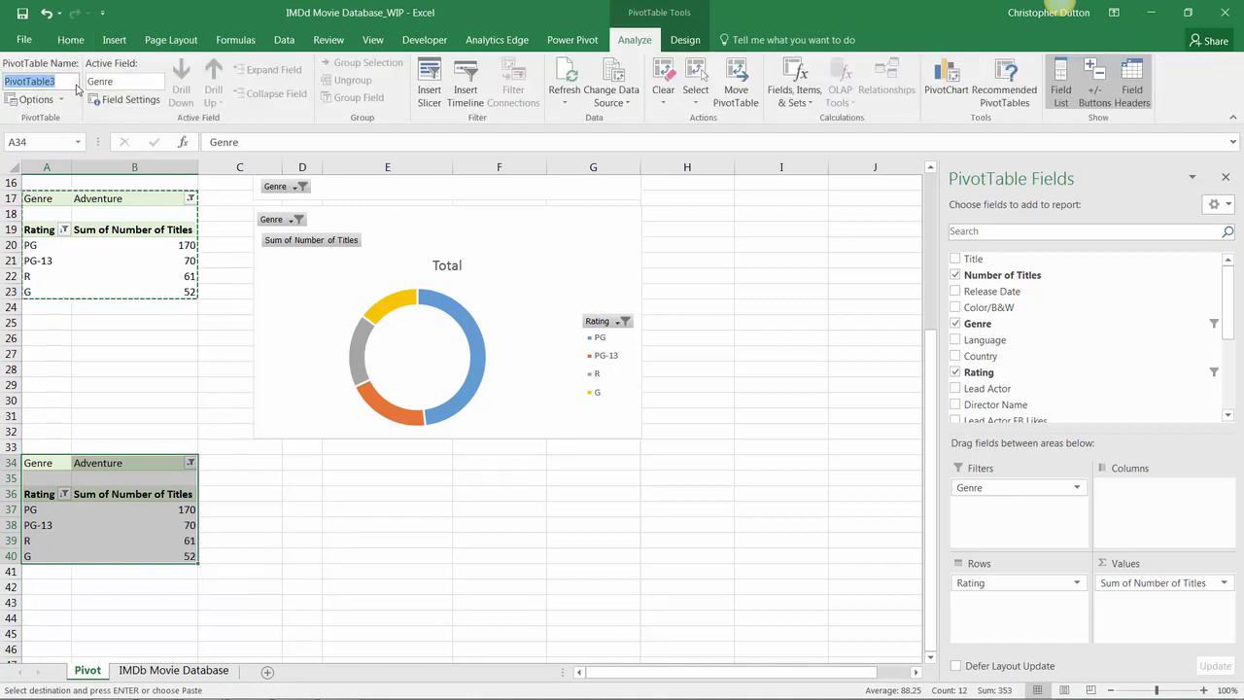
{"action": "type", "text": "Titles by Genre ar"}
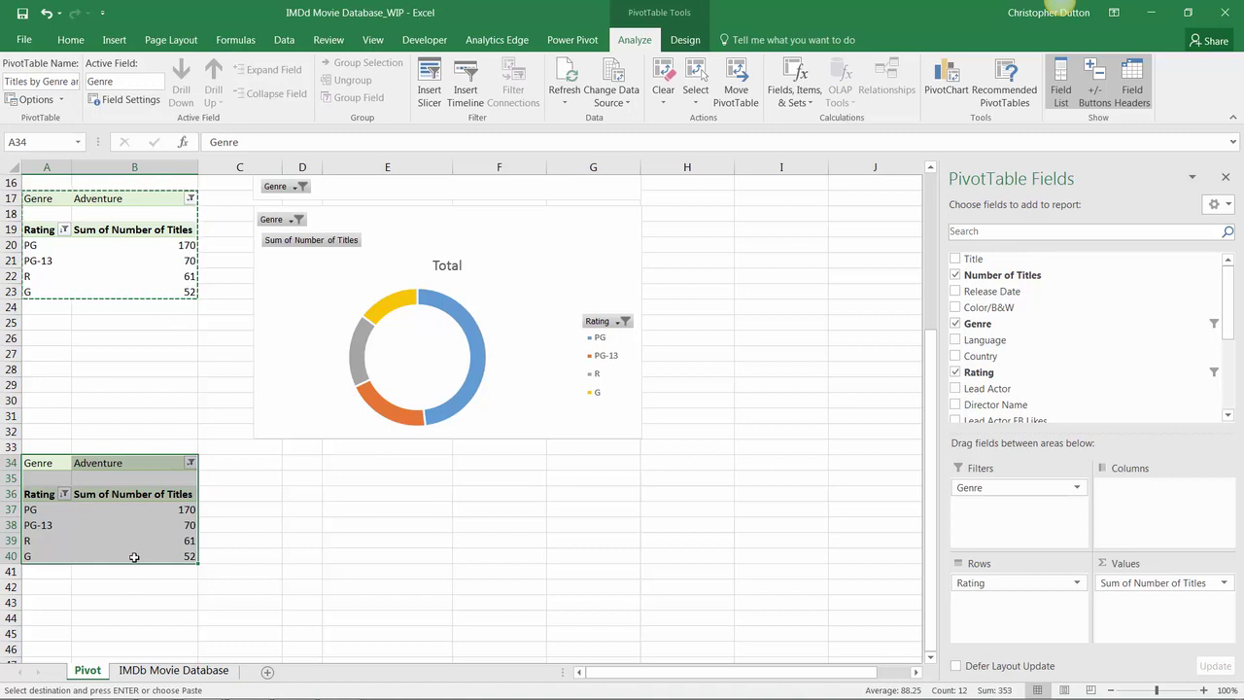
- Move Genre from Filters to Columns so the copy shows title counts by rating across every genre
{"action": "mouse_move", "coordinate": [134, 555]}
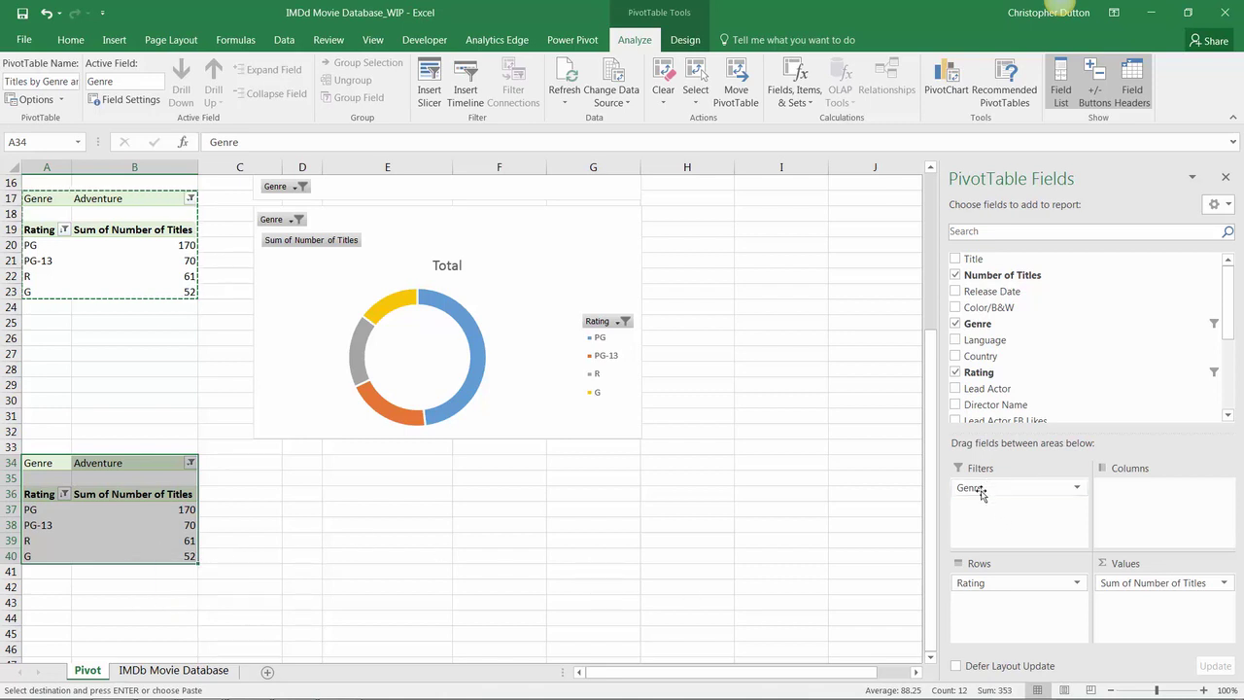
{"action": "left_click_drag", "start_coordinate": [982, 494], "coordinate": [1139, 515]}
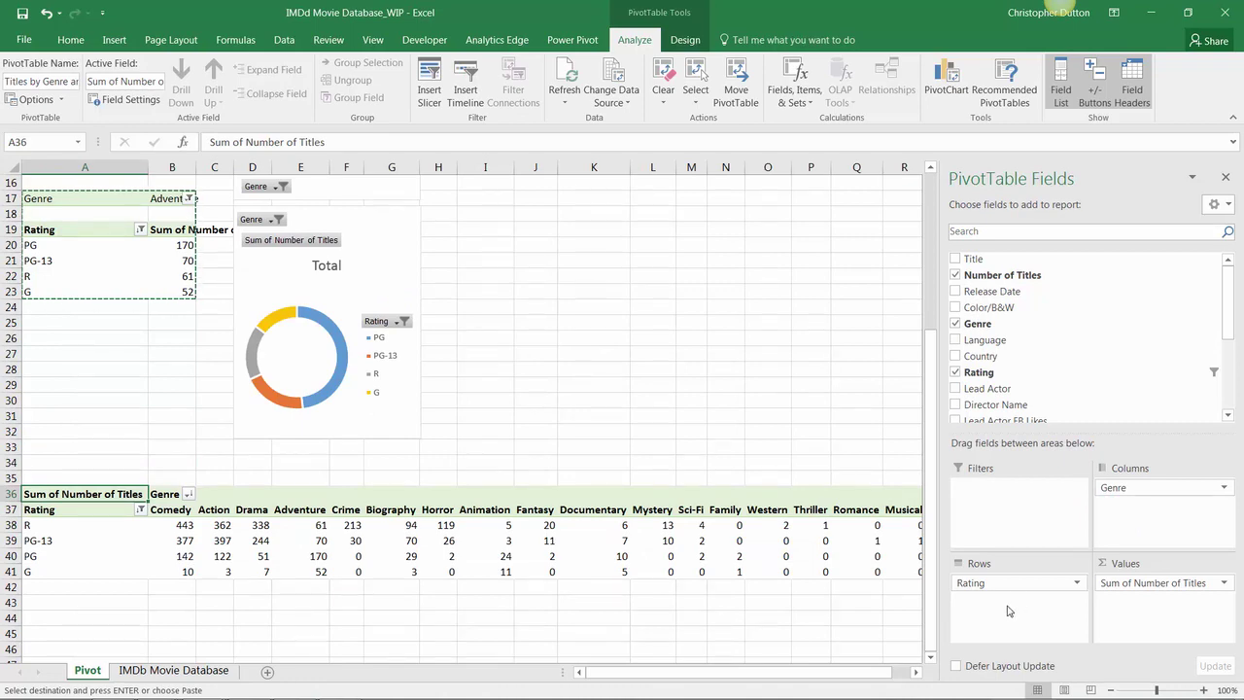
- Widen both the genre bar chart and the rating donut chart toward the right
{"action": "scroll", "coordinate": [635, 510], "scroll_direction": "up", "scroll_amount": 5}
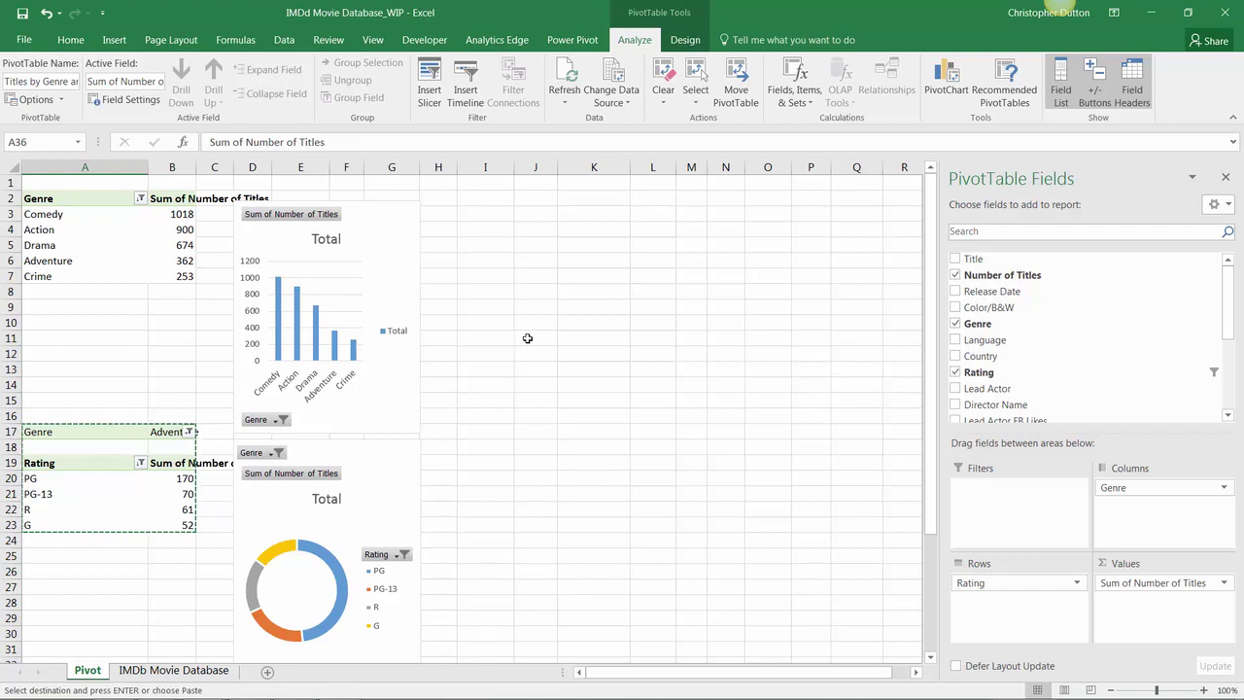
{"action": "left_click", "coordinate": [408, 302]}
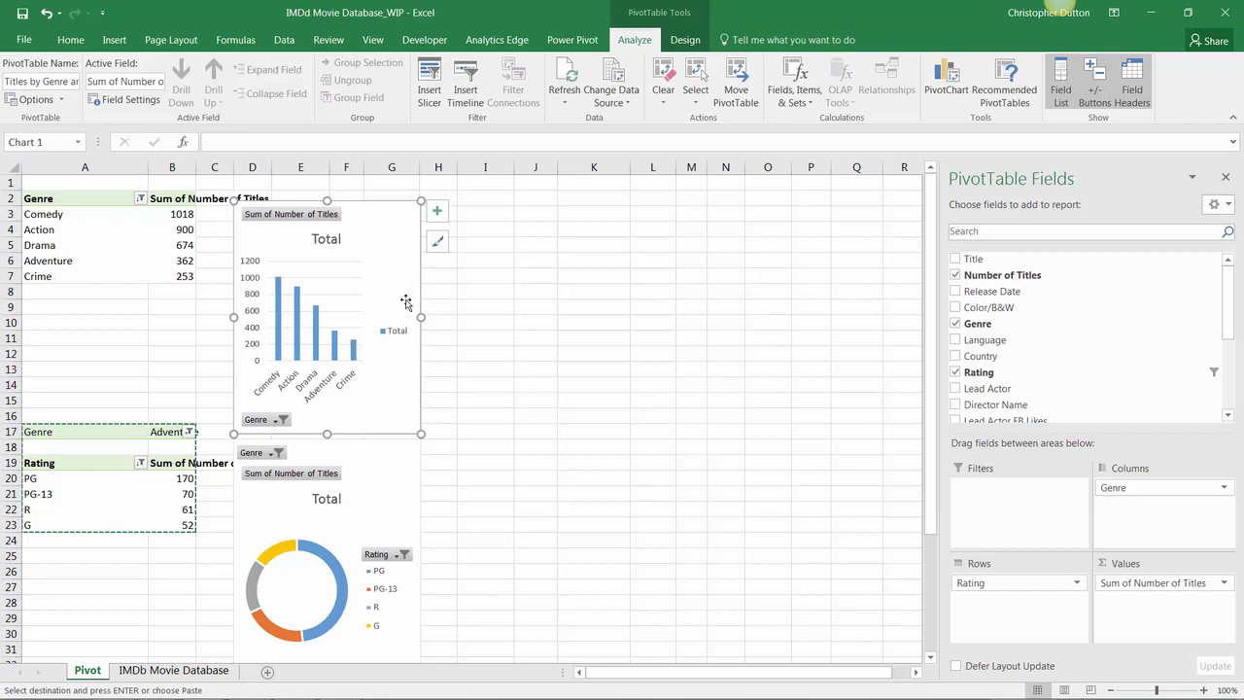
{"action": "left_click", "coordinate": [398, 465], "text": "ctrl"}
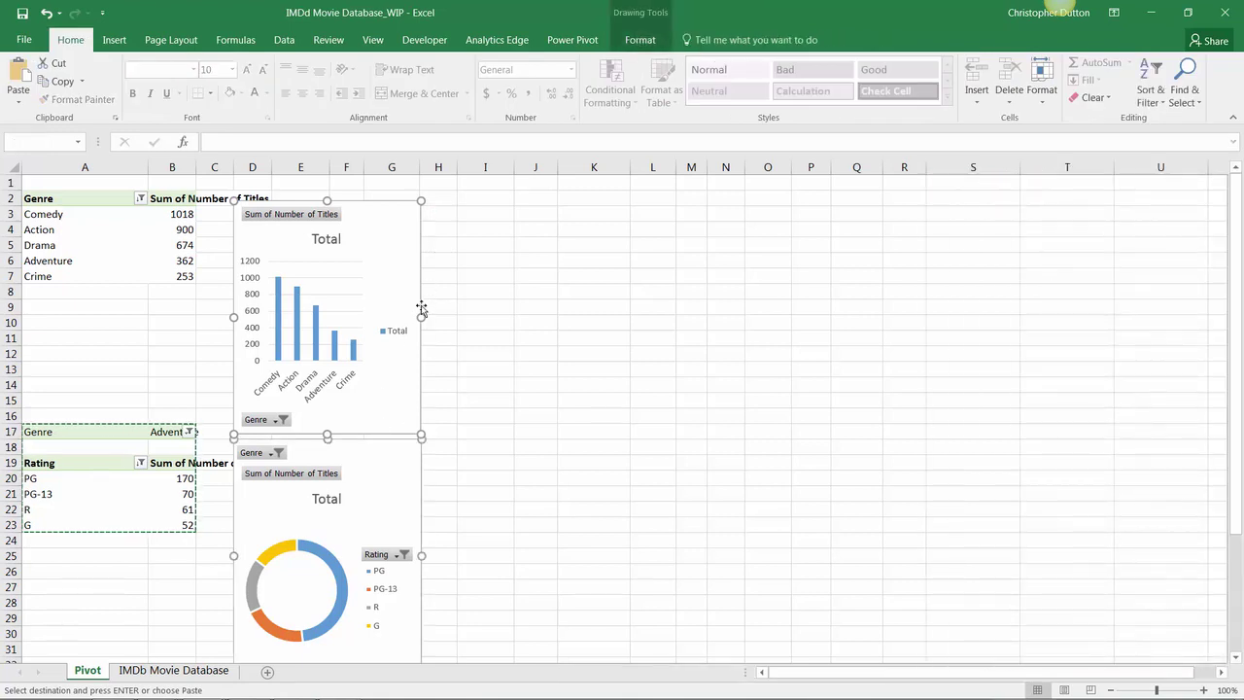
{"action": "left_click_drag", "start_coordinate": [419, 316], "coordinate": [807, 333]}
{"action": "left_click", "coordinate": [906, 434]}
- Bring up the Rating sort and filter options in the lower pivot table
{"action": "scroll", "coordinate": [758, 496], "scroll_direction": "down", "scroll_amount": 3}
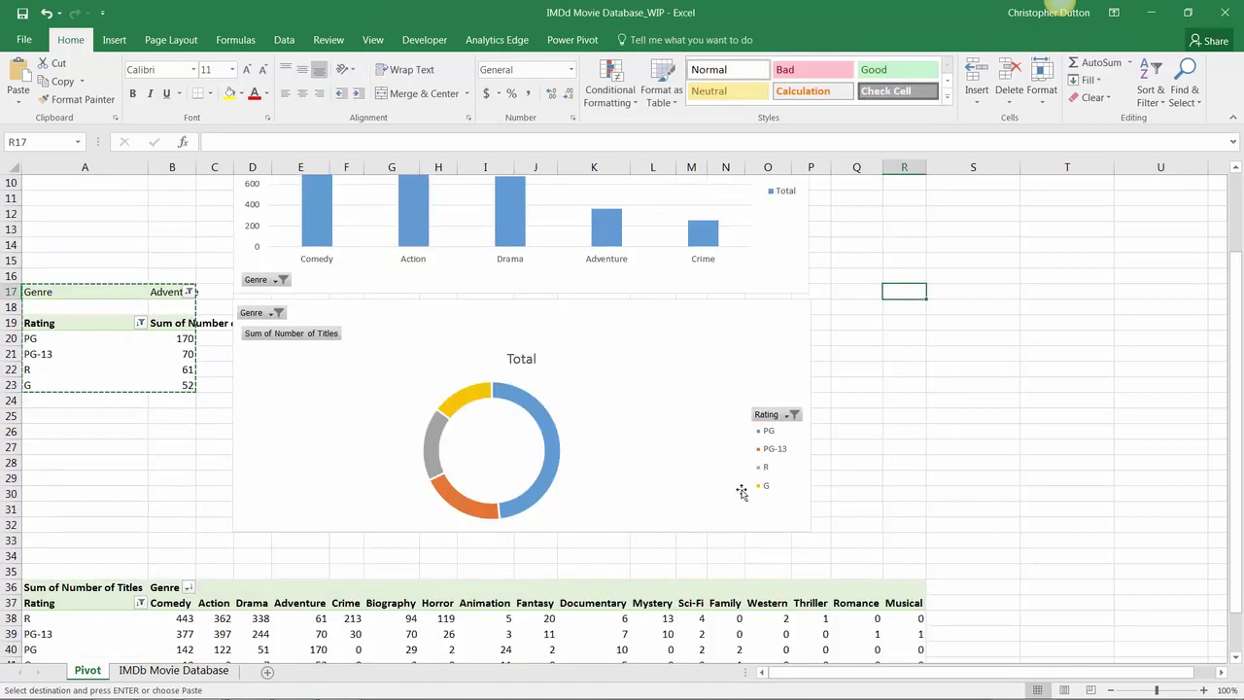
{"action": "scroll", "coordinate": [388, 456], "scroll_direction": "down", "scroll_amount": 2}
{"action": "left_click", "coordinate": [140, 509]}
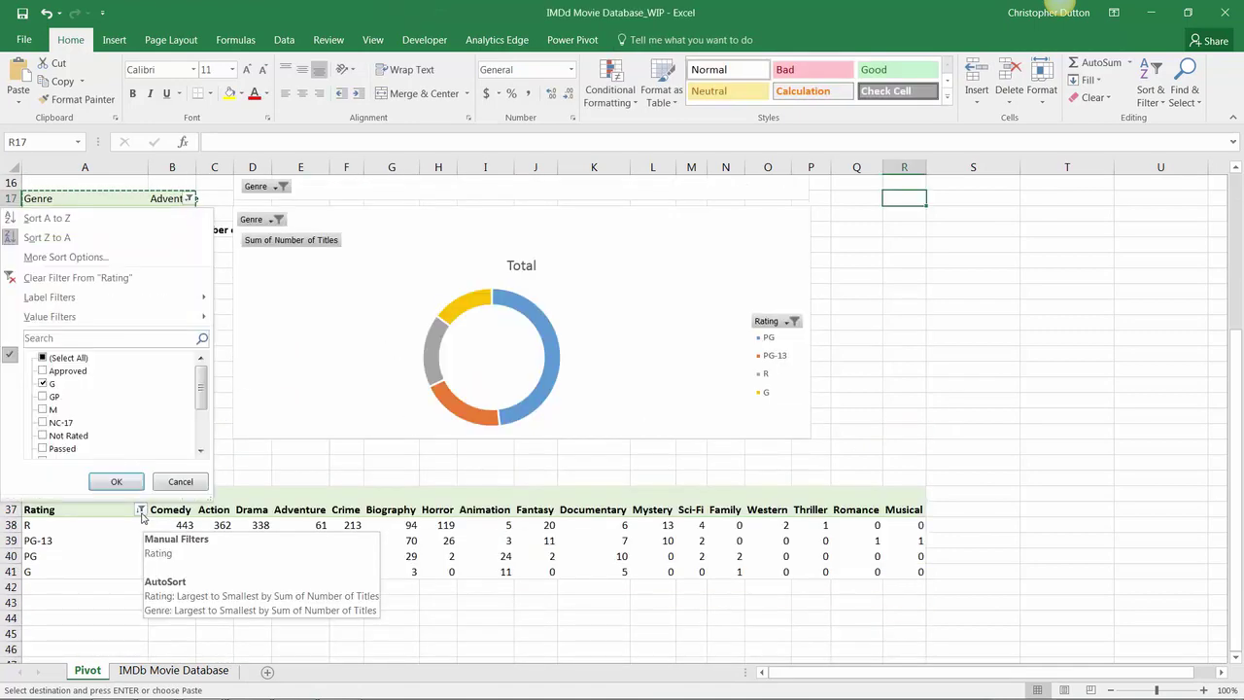
- Sort the Rating rows ascending by Sum of Number of Titles: G, PG, PG-13, R
{"action": "left_click", "coordinate": [109, 257]}
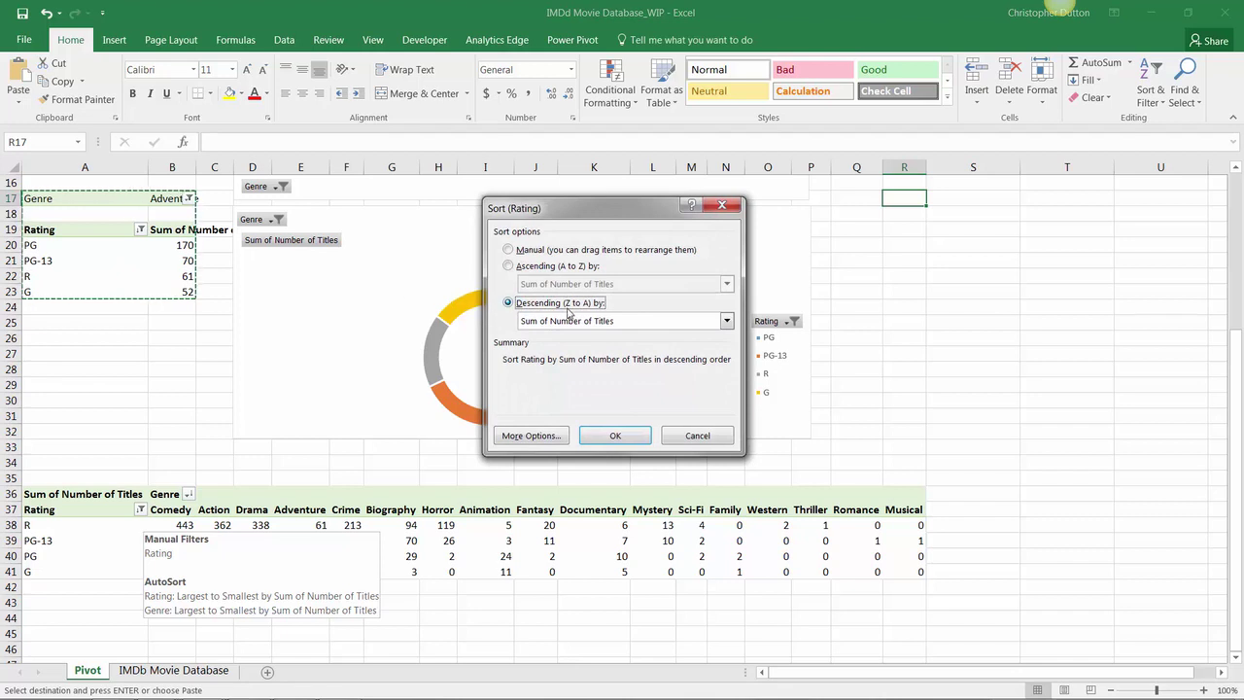
{"action": "left_click", "coordinate": [508, 266]}
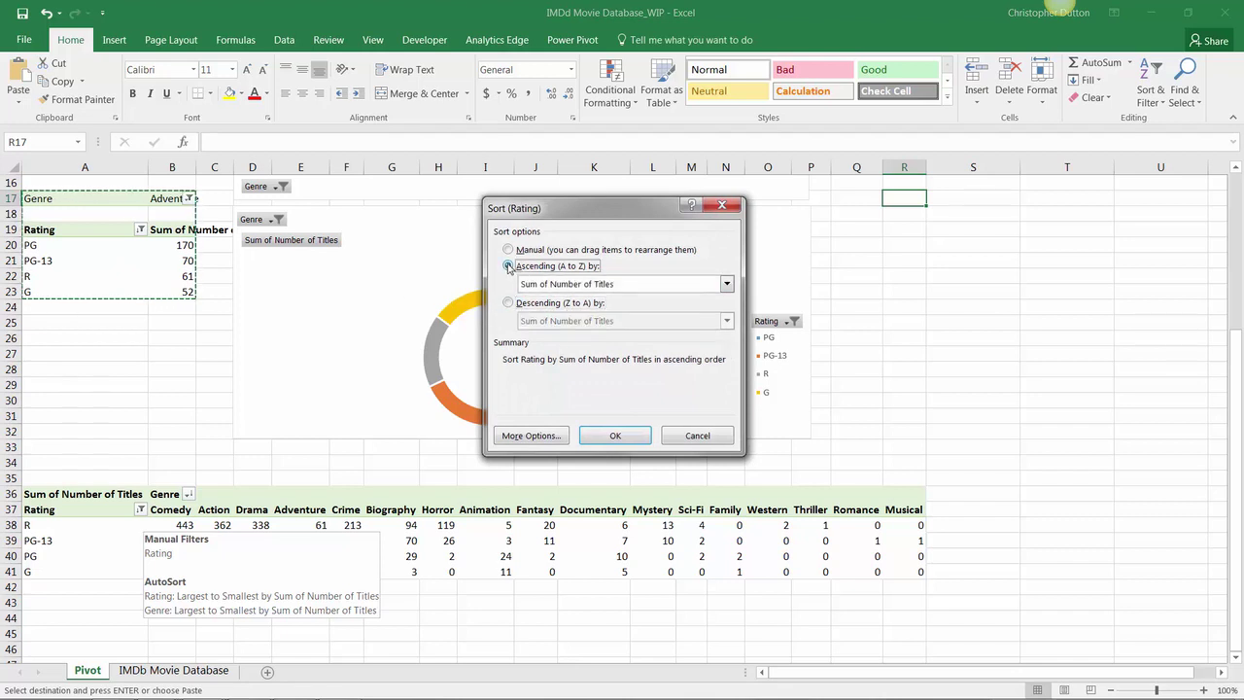
{"action": "left_click", "coordinate": [623, 434]}
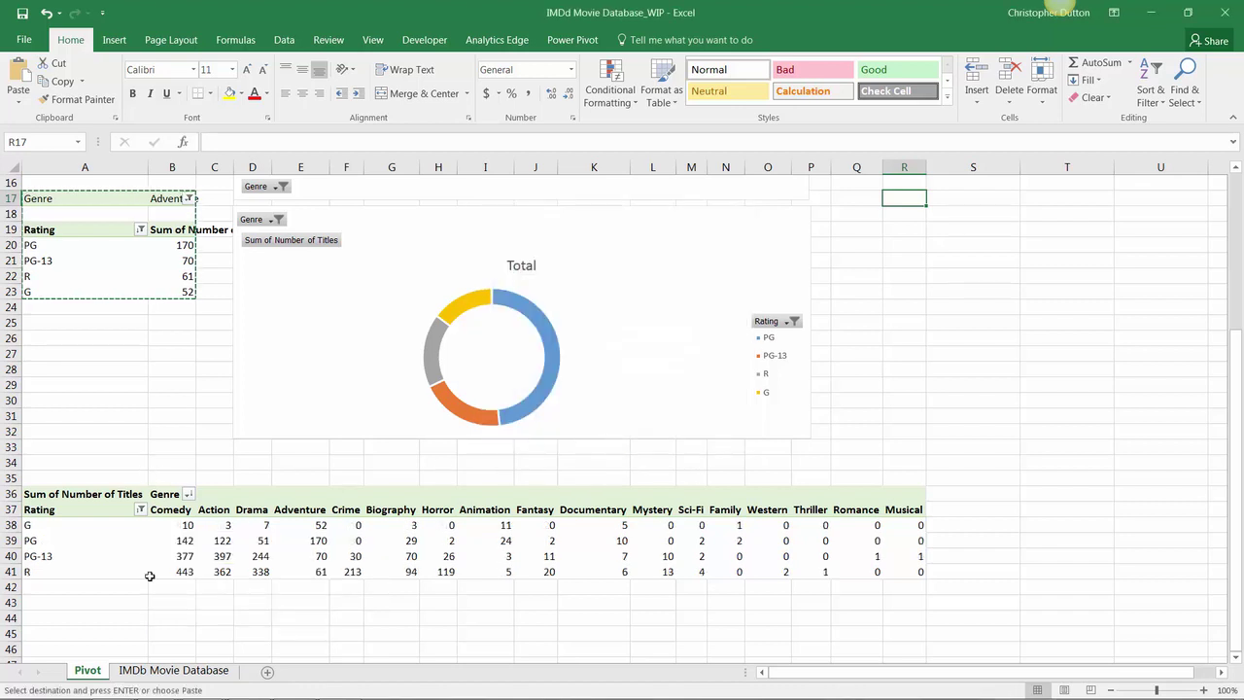
{"action": "mouse_move", "coordinate": [150, 577]}
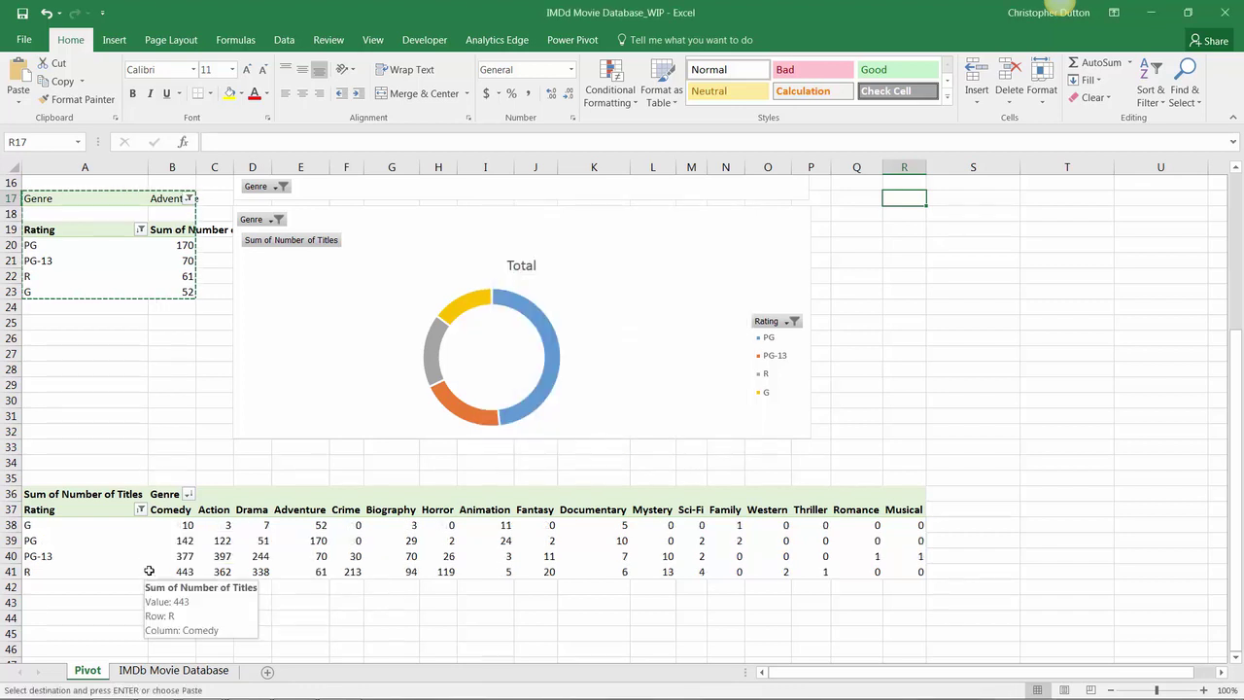
- Apply a Top 5 Genre value filter, keeping Comedy, Action, Drama, Adventure and Crime
{"action": "left_click", "coordinate": [188, 493]}
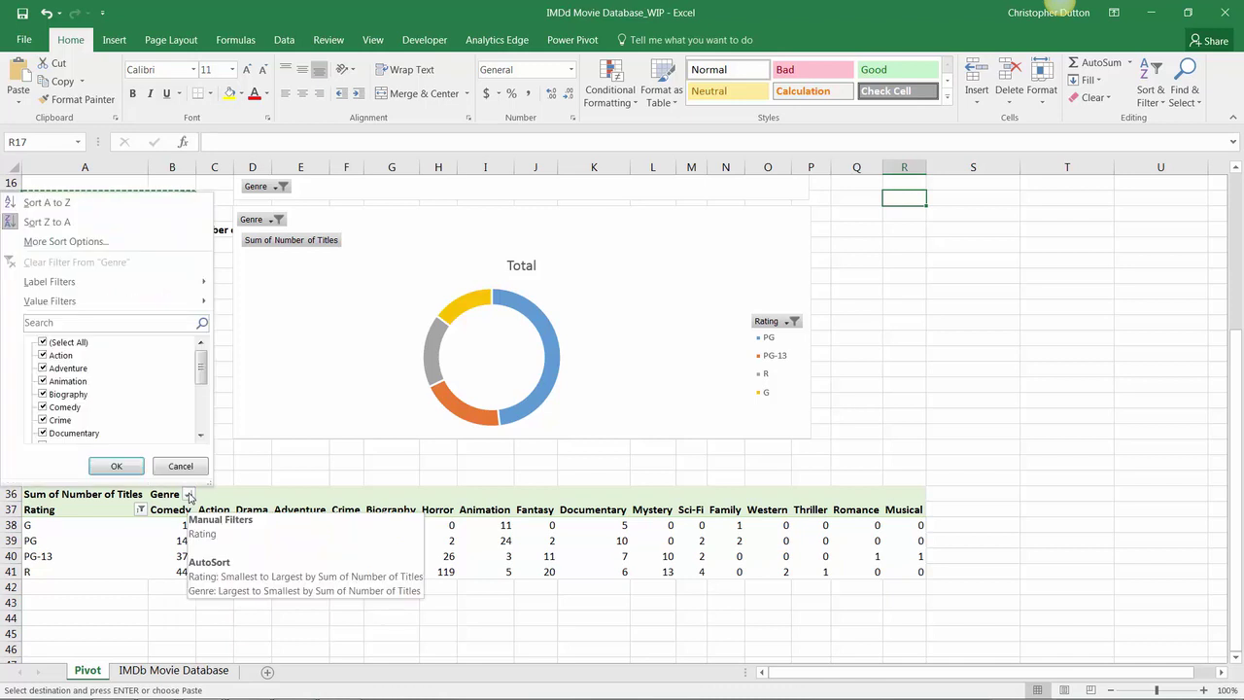
{"action": "mouse_move", "coordinate": [156, 301]}
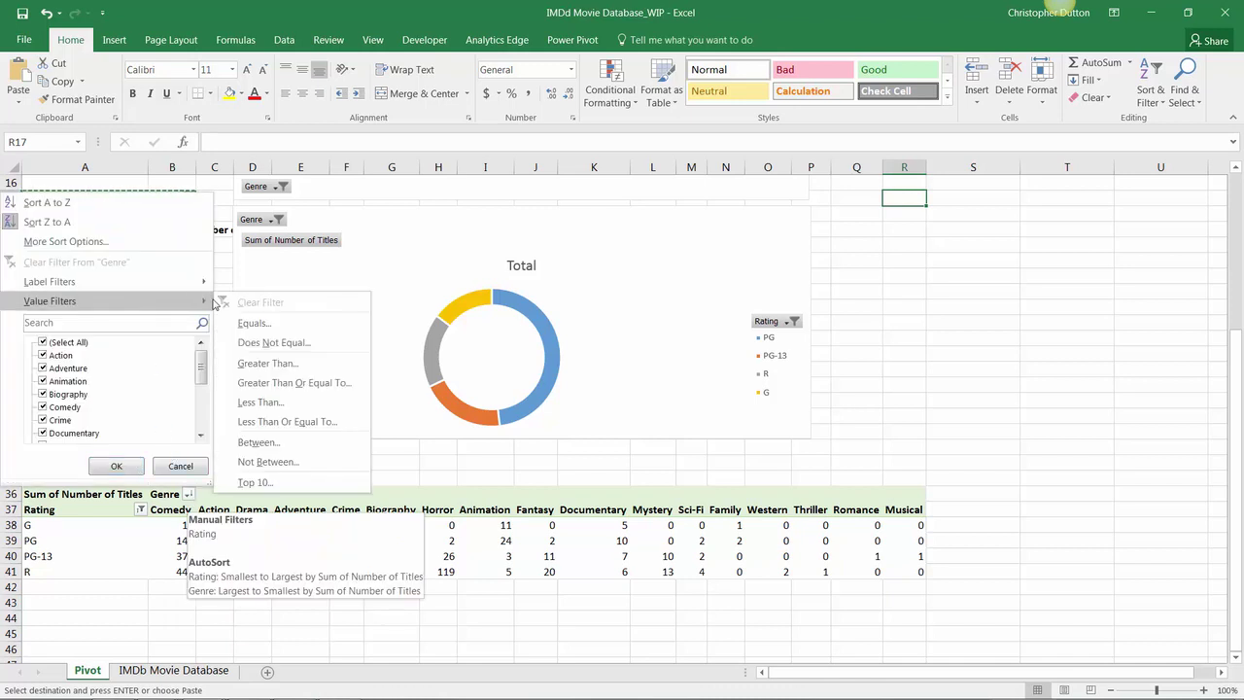
{"action": "left_click", "coordinate": [255, 482]}
{"action": "left_click", "coordinate": [579, 332]}
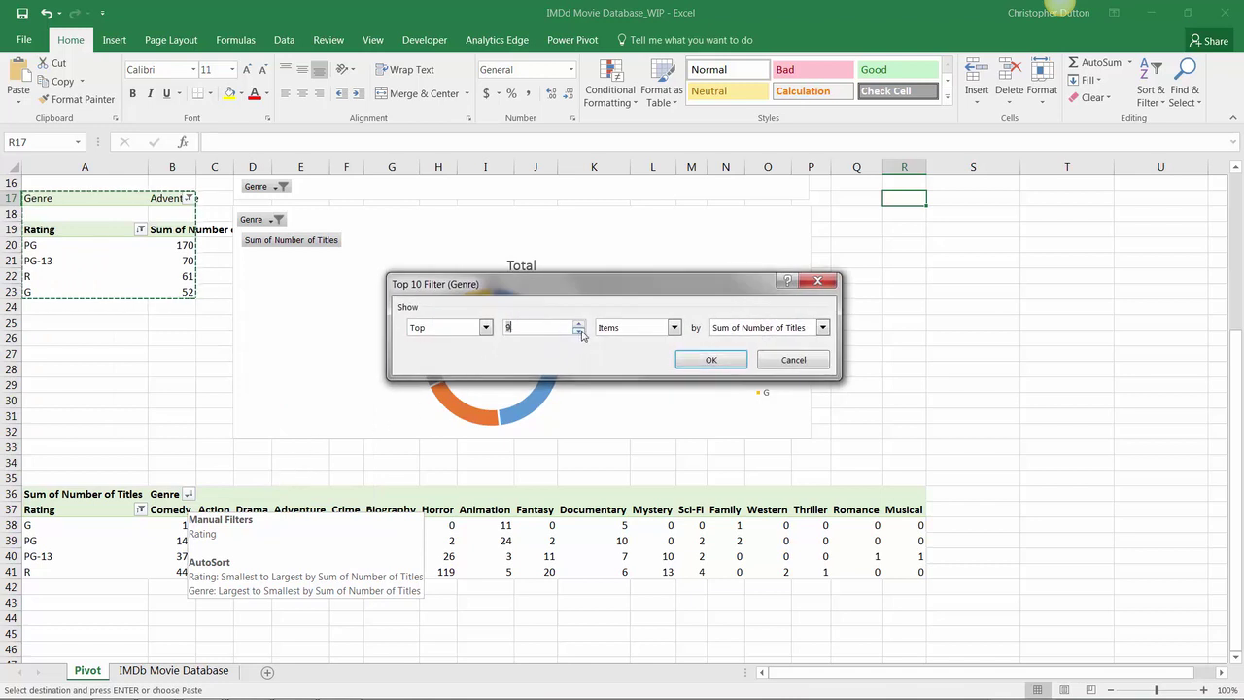
{"action": "left_click", "coordinate": [710, 359]}
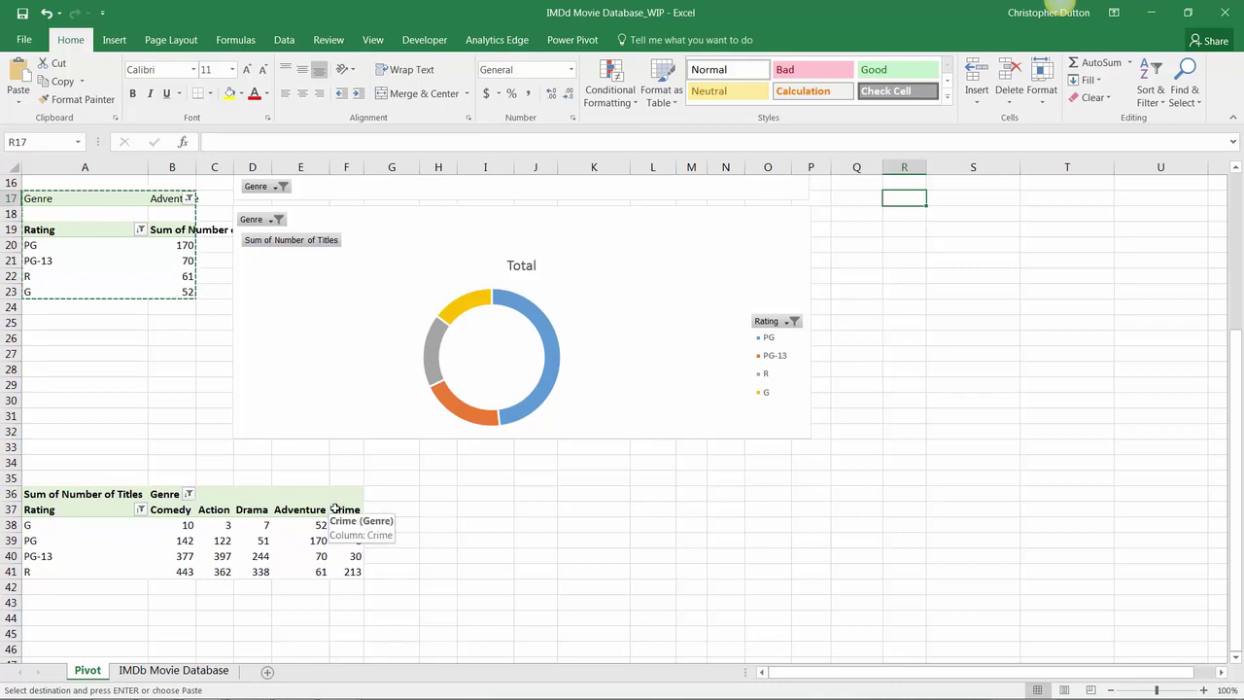
- Insert a Clustered Bar PivotChart from the lower rating-by-genre pivot table
{"action": "left_click", "coordinate": [252, 540]}
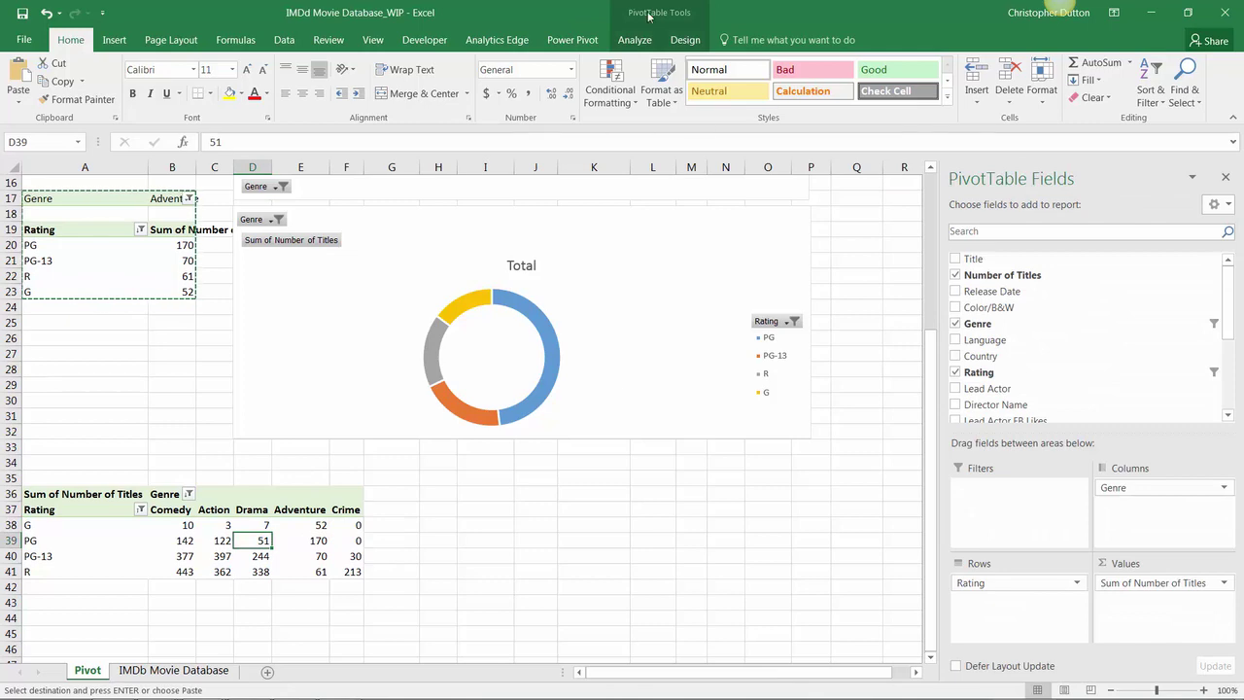
{"action": "left_click", "coordinate": [634, 40]}
{"action": "left_click", "coordinate": [945, 83]}
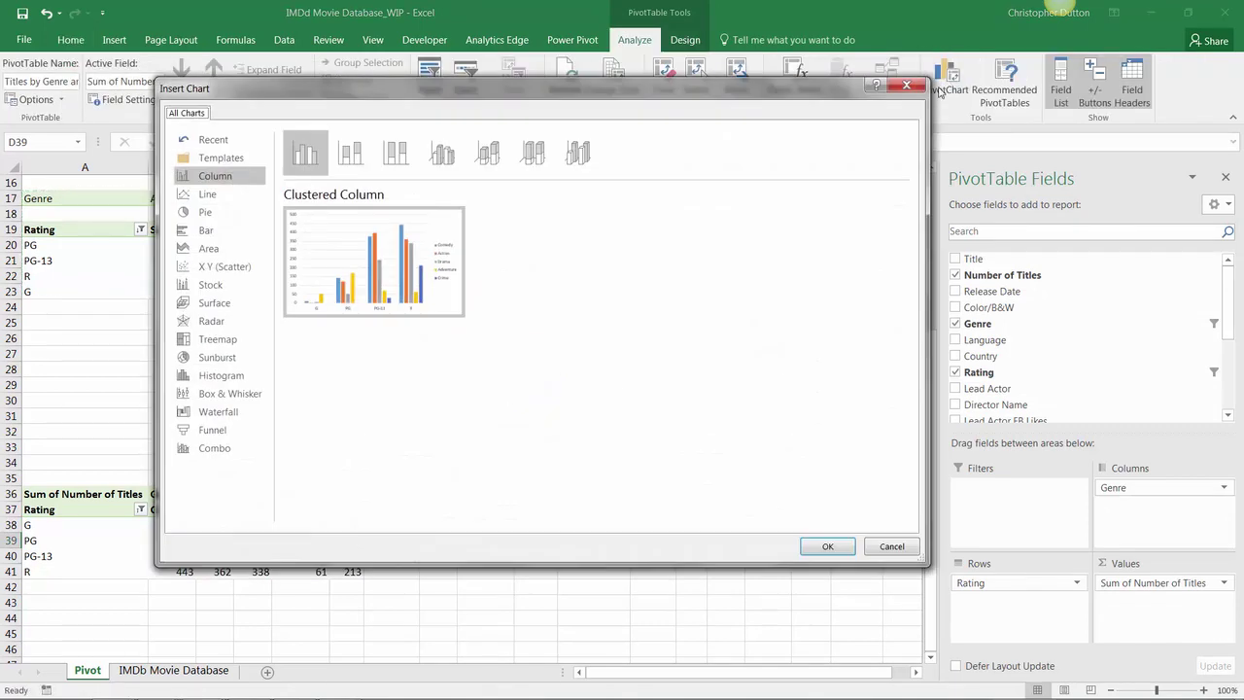
{"action": "mouse_move", "coordinate": [435, 279]}
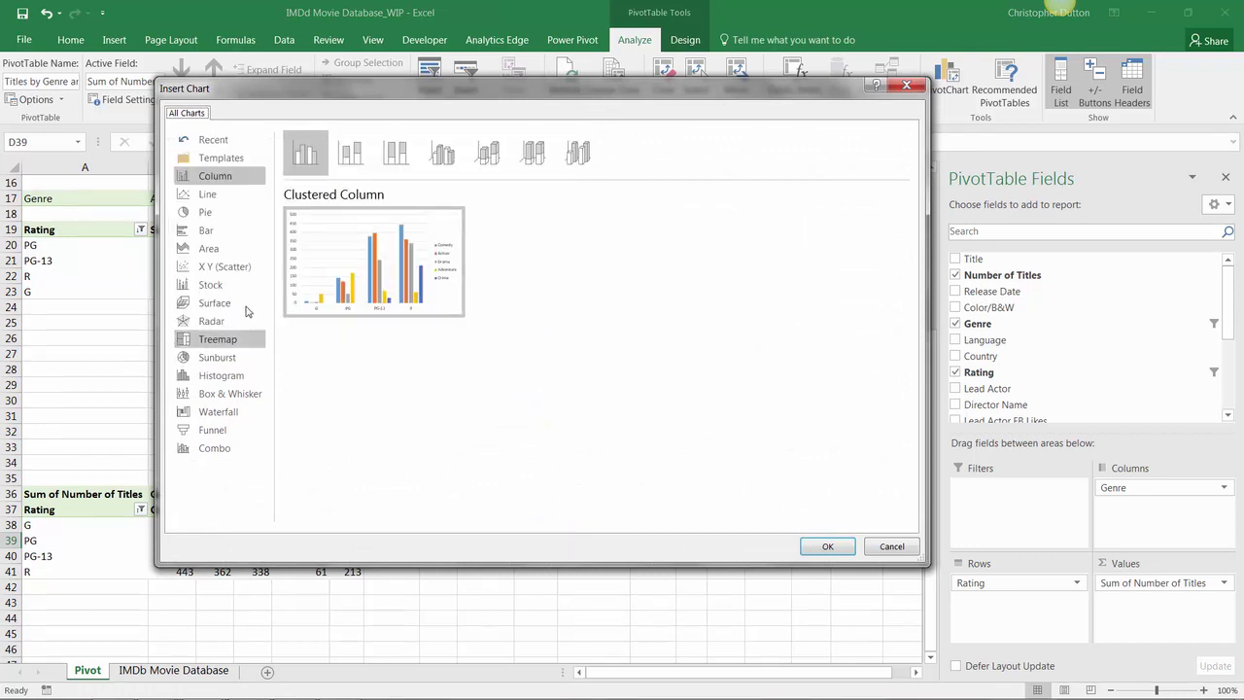
{"action": "left_click", "coordinate": [205, 234]}
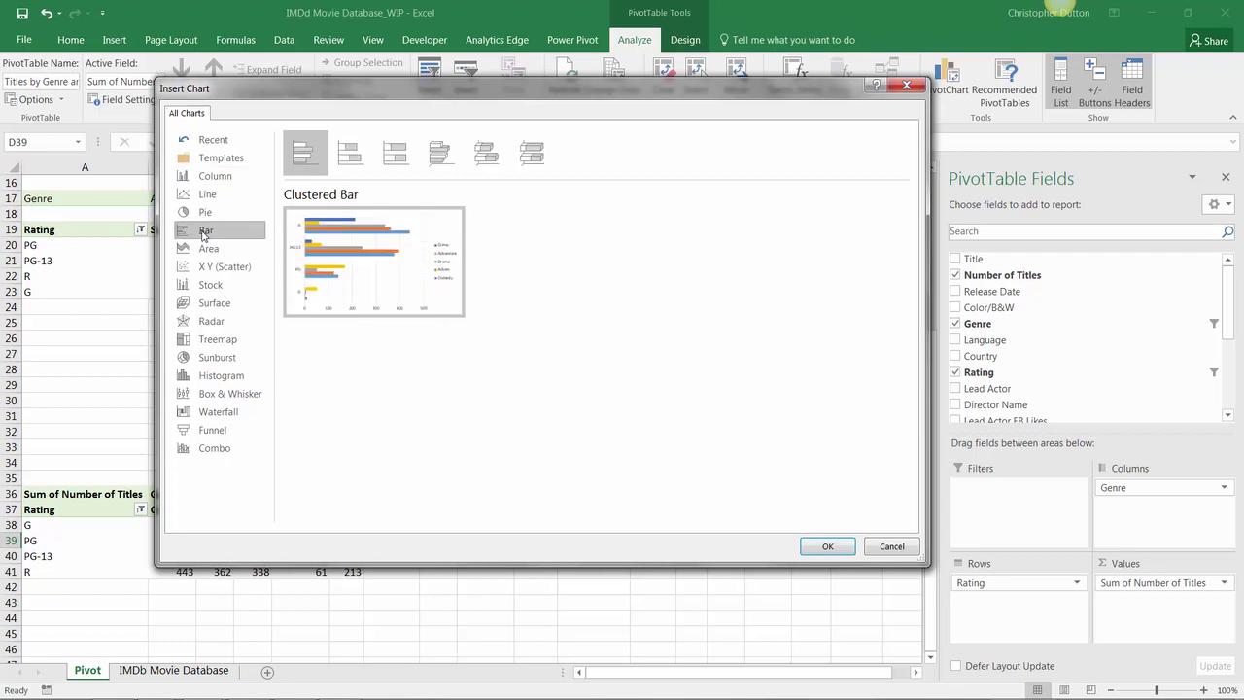
{"action": "left_click", "coordinate": [827, 546]}
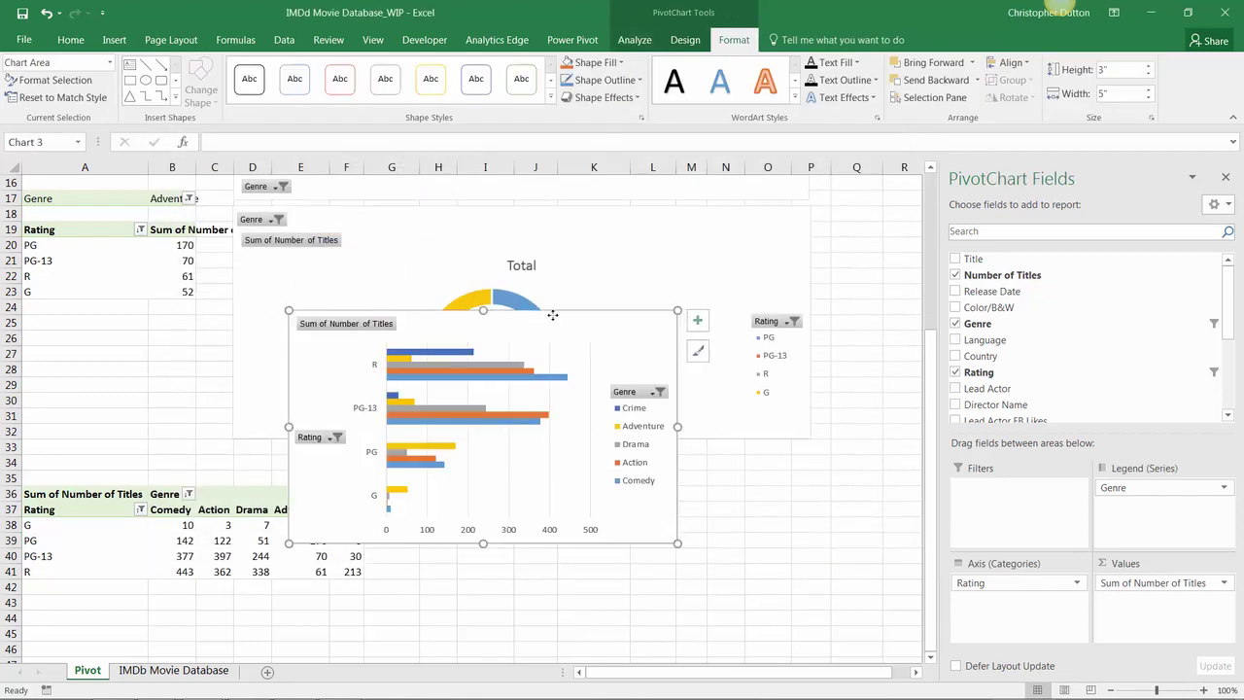
- Move the new bar chart beside the cross-tab at rows 34–46, directly below the donut chart
{"action": "left_click_drag", "start_coordinate": [553, 314], "coordinate": [668, 461]}
{"action": "scroll", "coordinate": [668, 467], "scroll_direction": "down", "scroll_amount": 3}
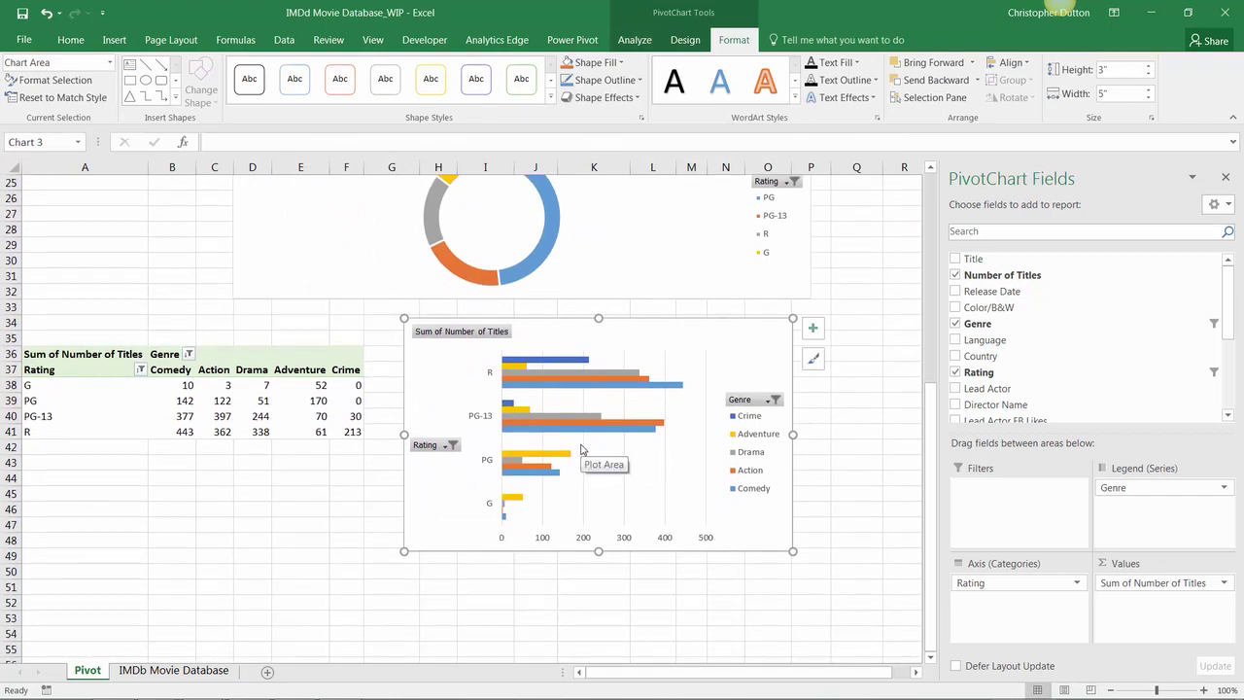
{"action": "mouse_move", "coordinate": [522, 386]}
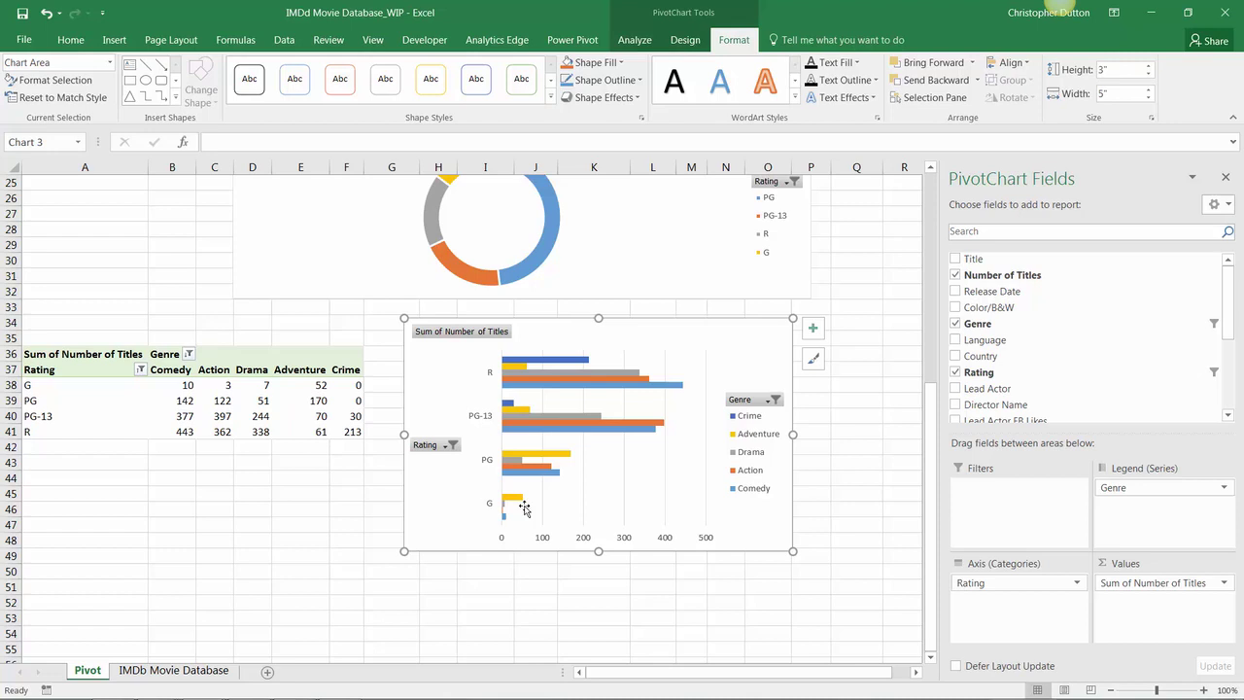
{"action": "mouse_move", "coordinate": [520, 500]}
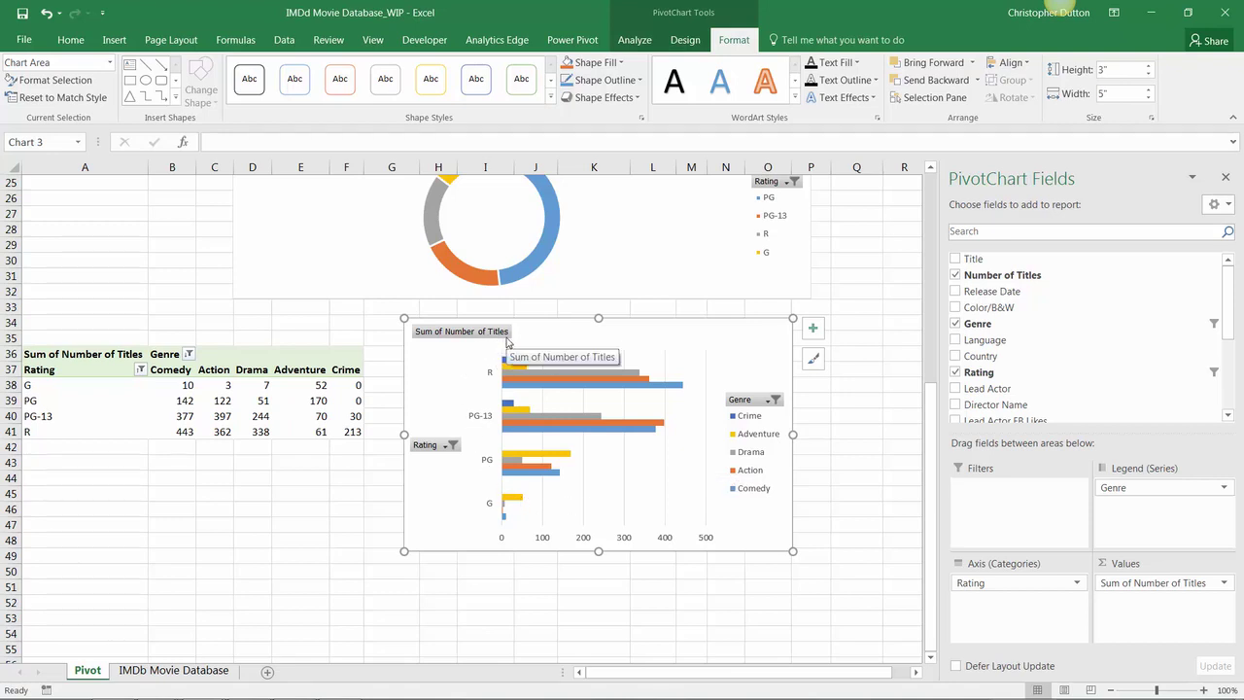
- Choose Field Buttons > Hide All so the bar chart shows only bars, axes and genre legend
{"action": "left_click", "coordinate": [681, 13]}
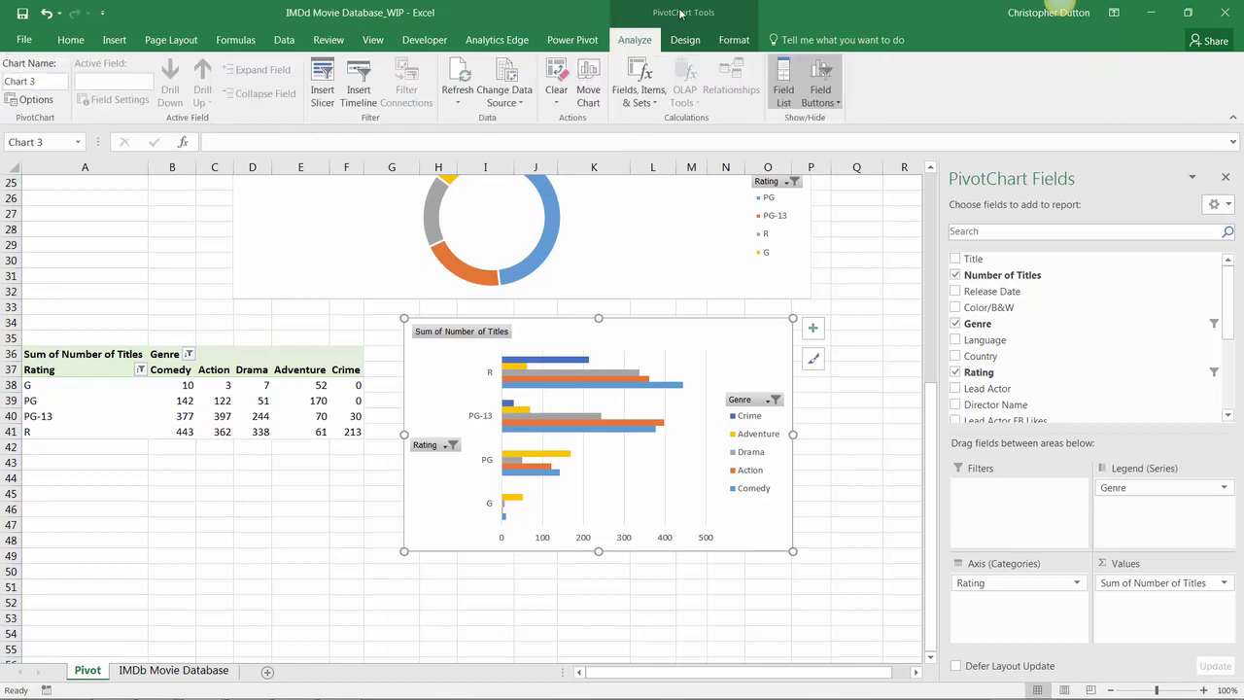
{"action": "left_click", "coordinate": [825, 97]}
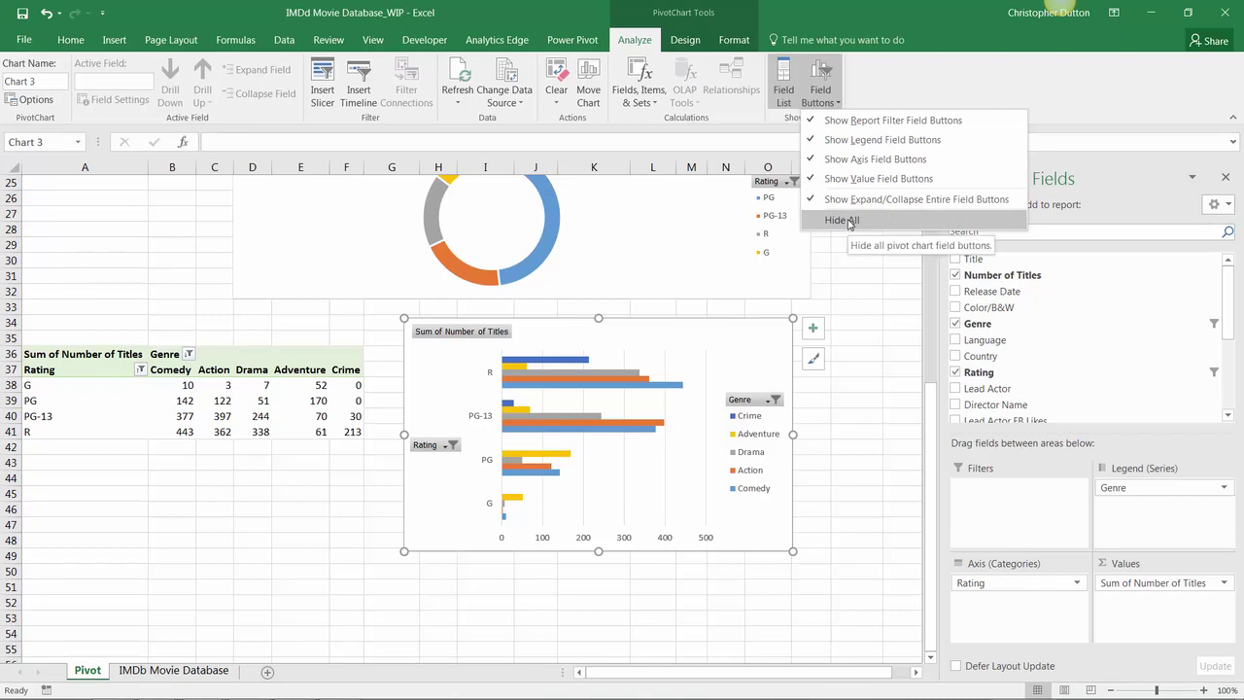
{"action": "left_click", "coordinate": [849, 221]}
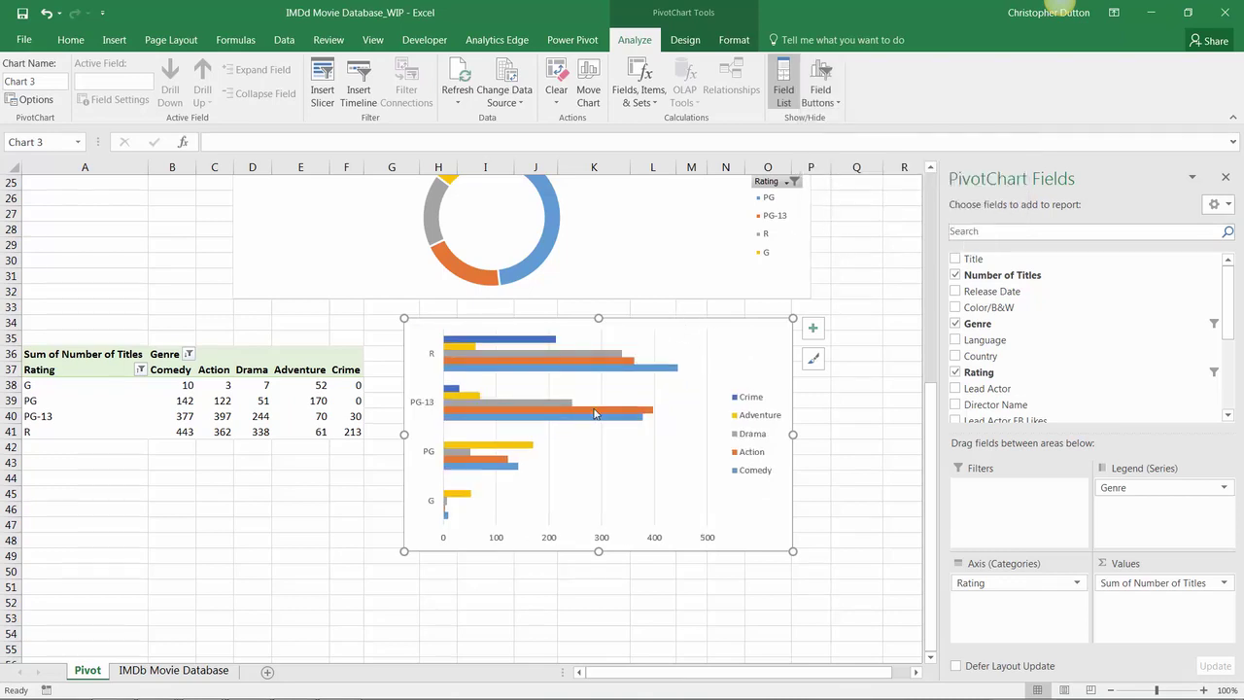
{"action": "mouse_move", "coordinate": [591, 415]}
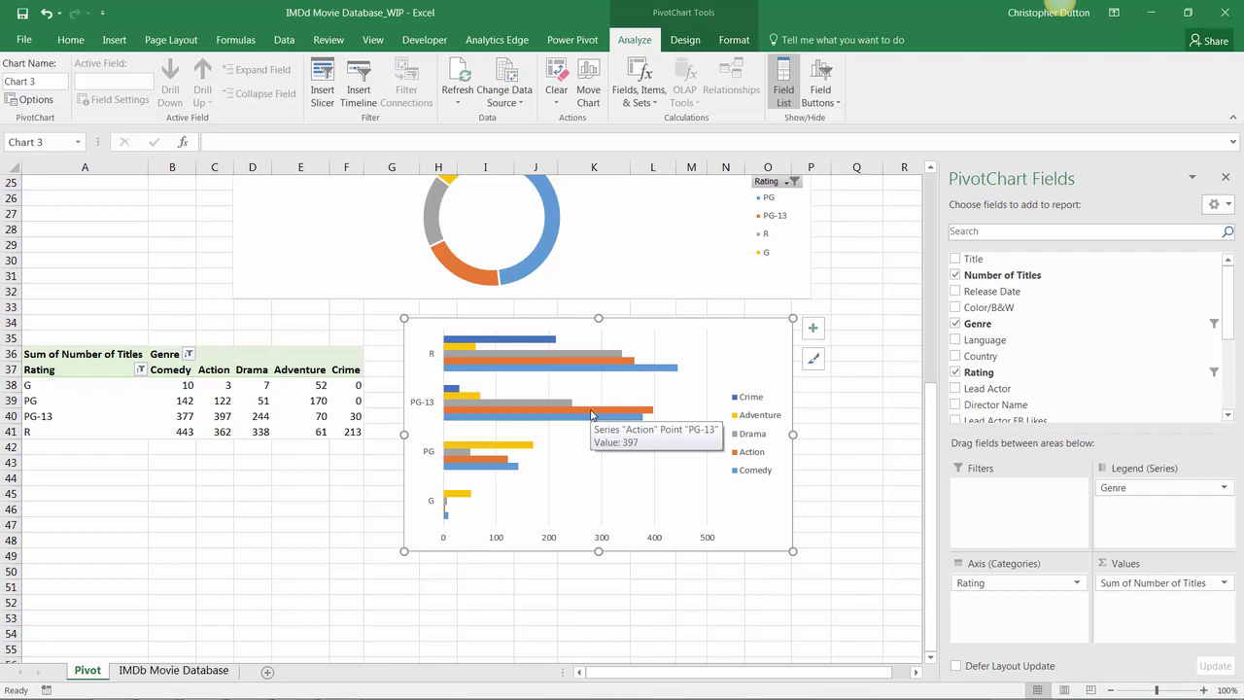